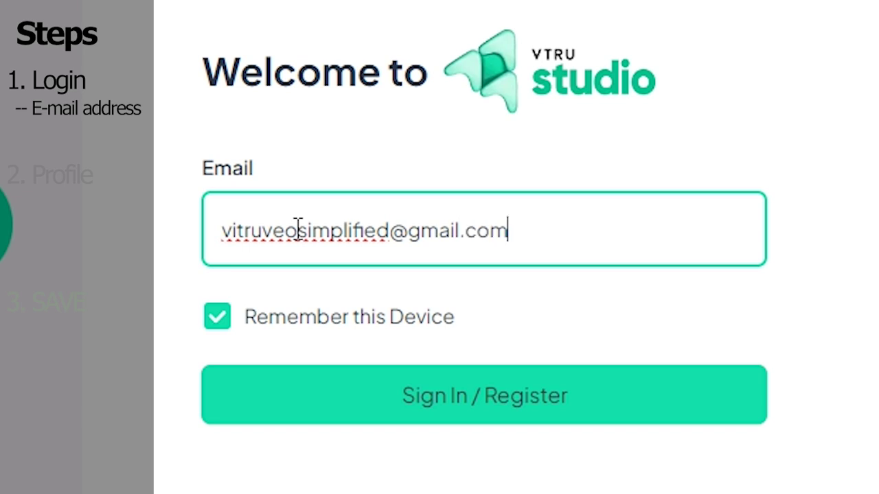
Submit the sign-in e-mail, then read the code in Gmail's VTRUSTUDIO REGISTRATION message.
left_click(436, 388)
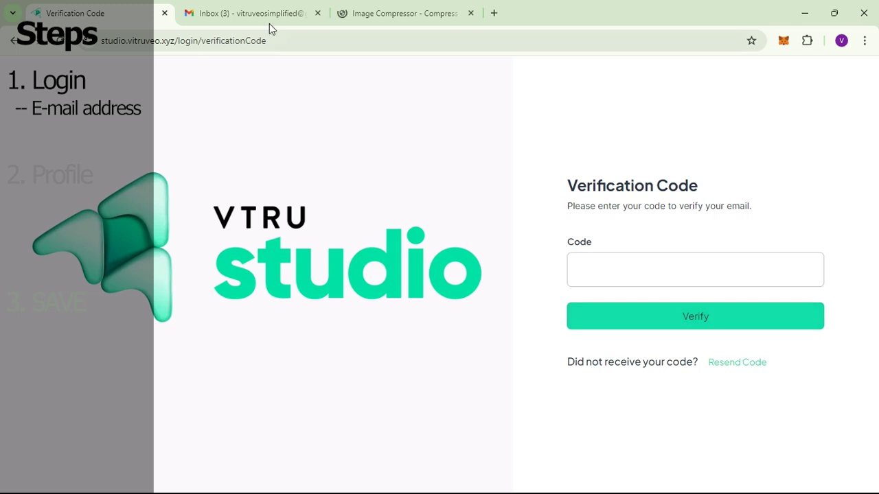
left_click(260, 7)
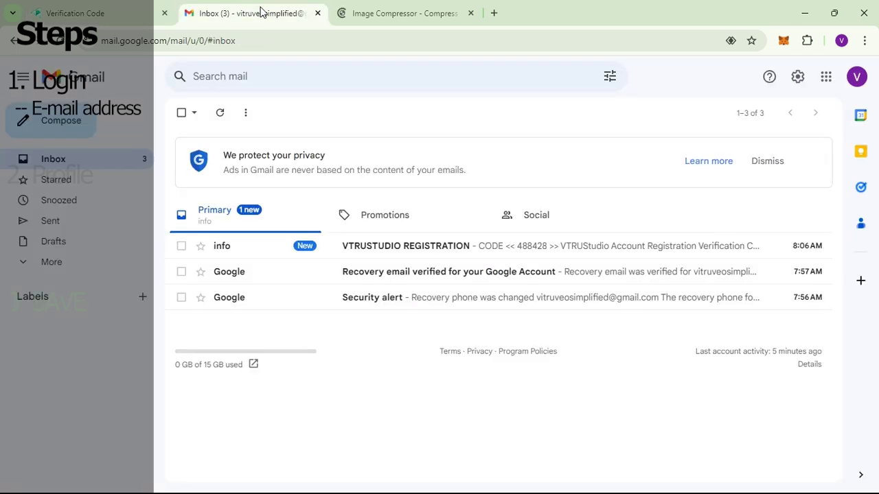
left_click(392, 250)
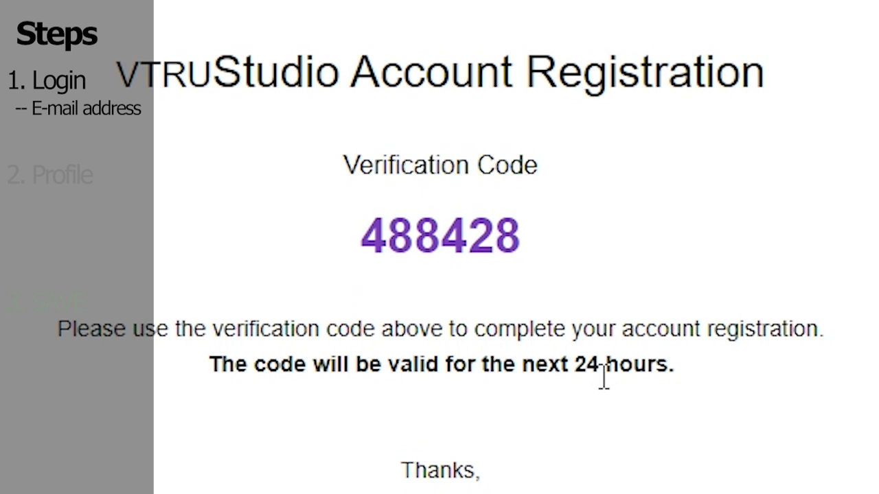
left_click(111, 14)
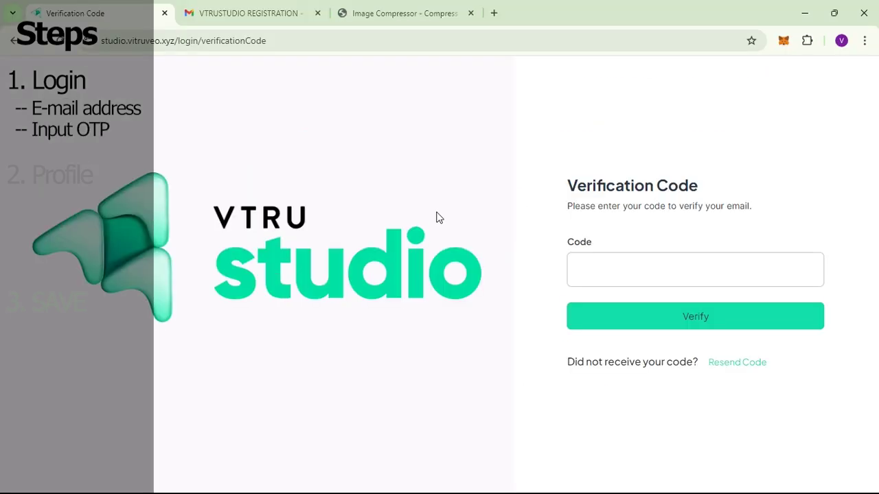
Enter and verify the emailed code, then look over the My Profile page.
left_click(619, 267)
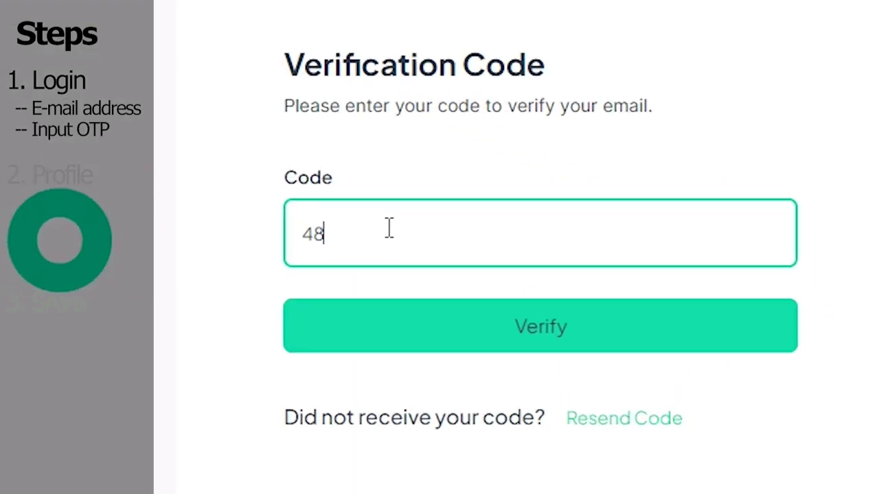
key("Return")
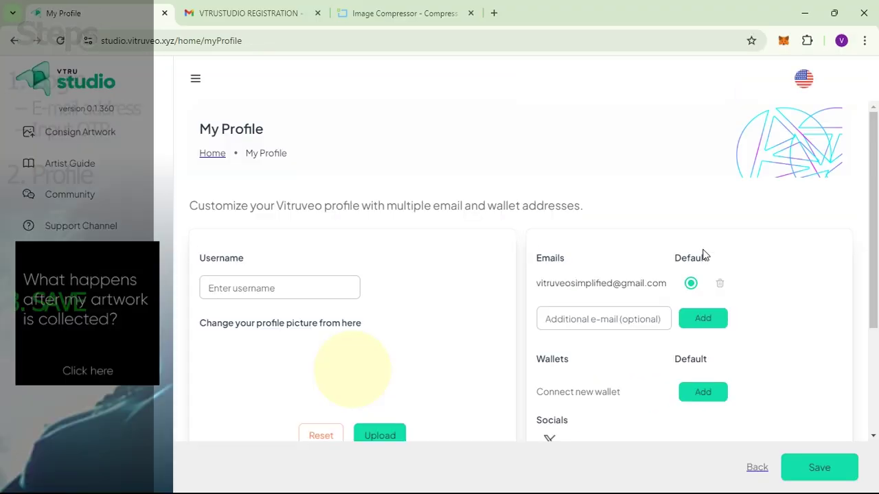
scroll(471, 318, "down", 2)
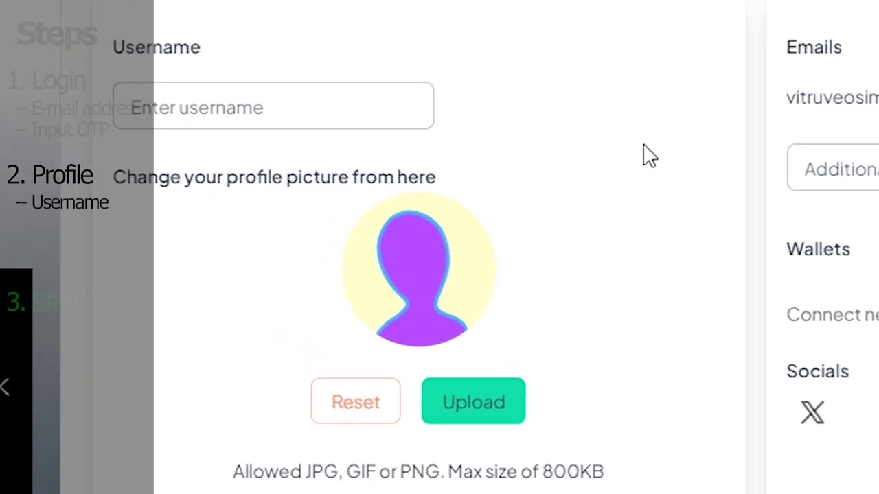
Set the profile username to 'VitruveoSimplified'.
scroll(466, 185, "up", 1)
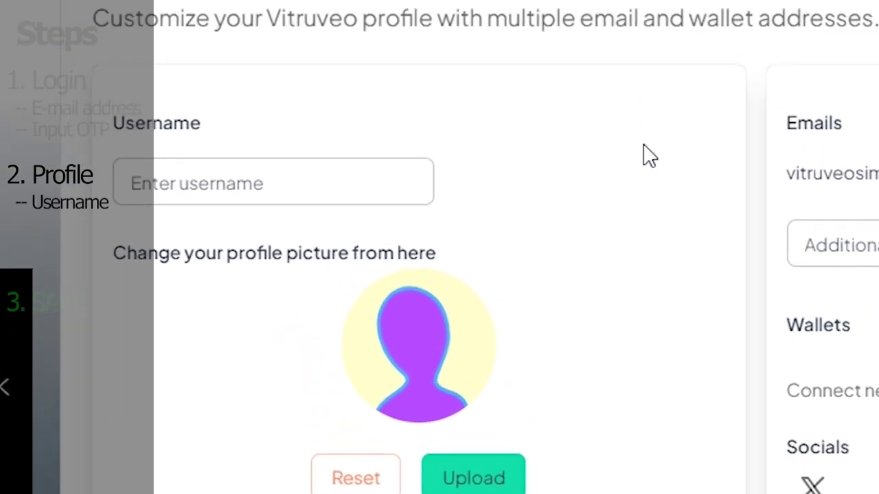
left_click(264, 184)
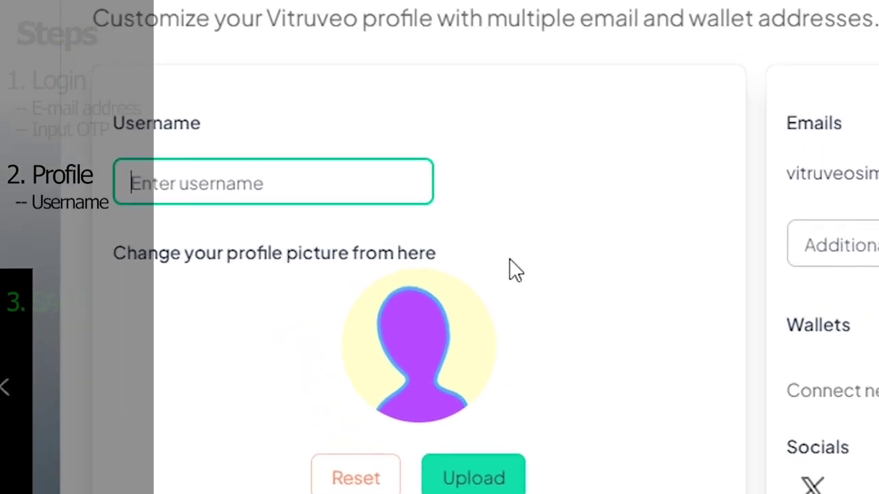
type("Vitruveo")
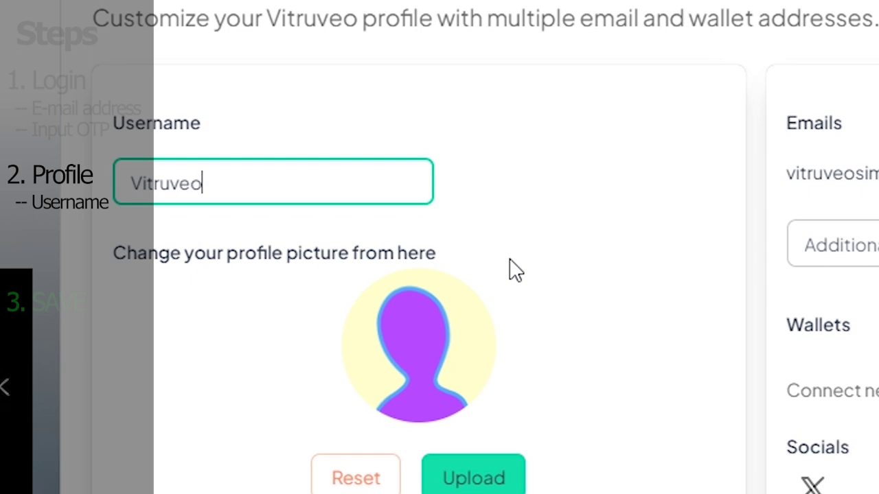
type("Simpl")
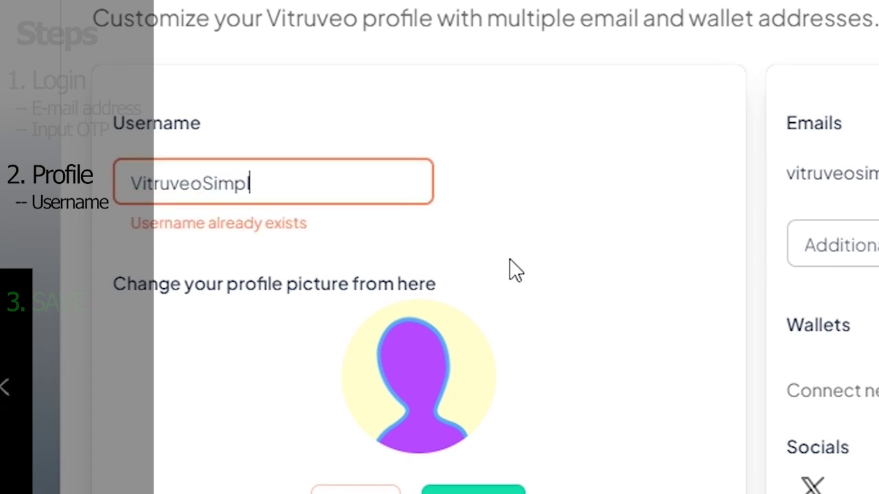
type("ified")
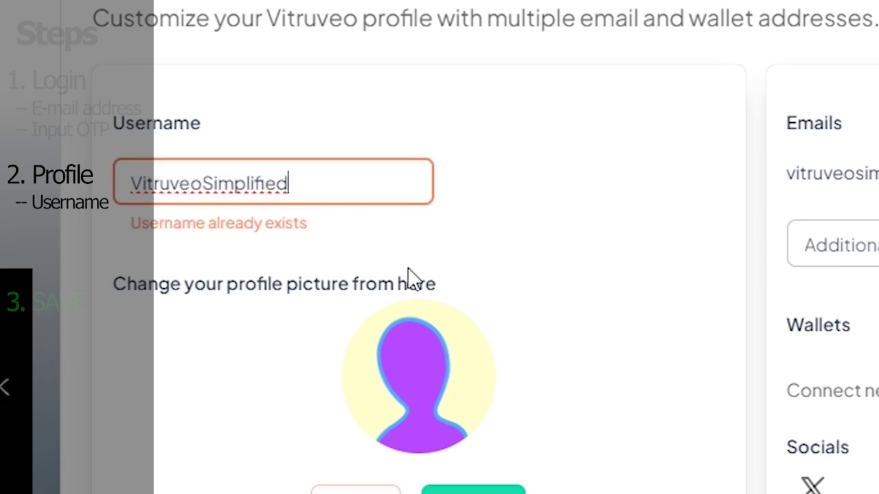
scroll(752, 436, "down", 2)
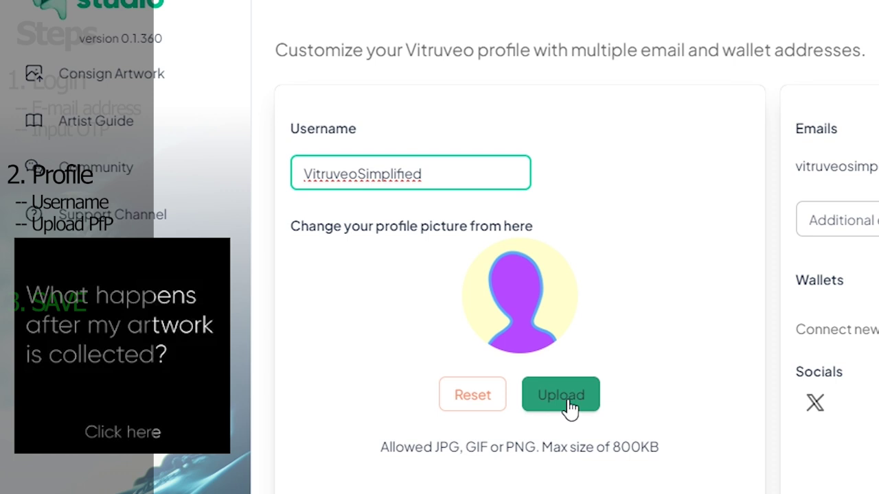
Upload IMG_6920 from the Desktop as the profile picture.
left_click(570, 407)
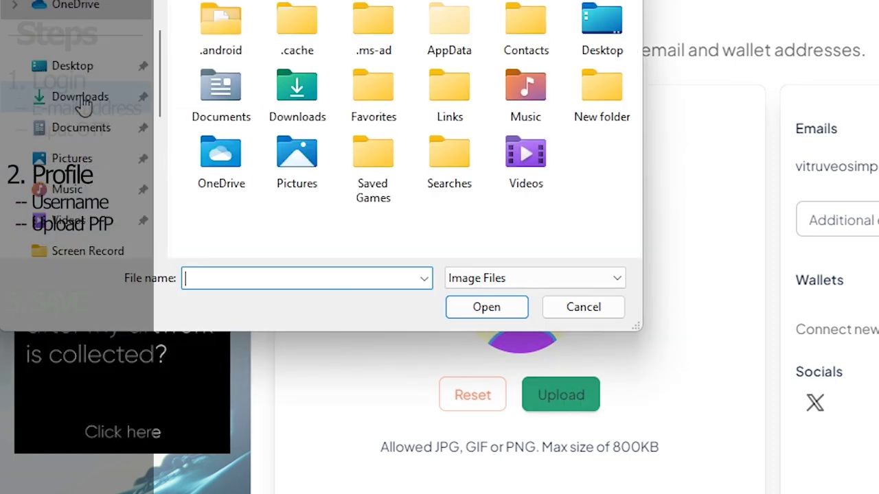
left_click(92, 69)
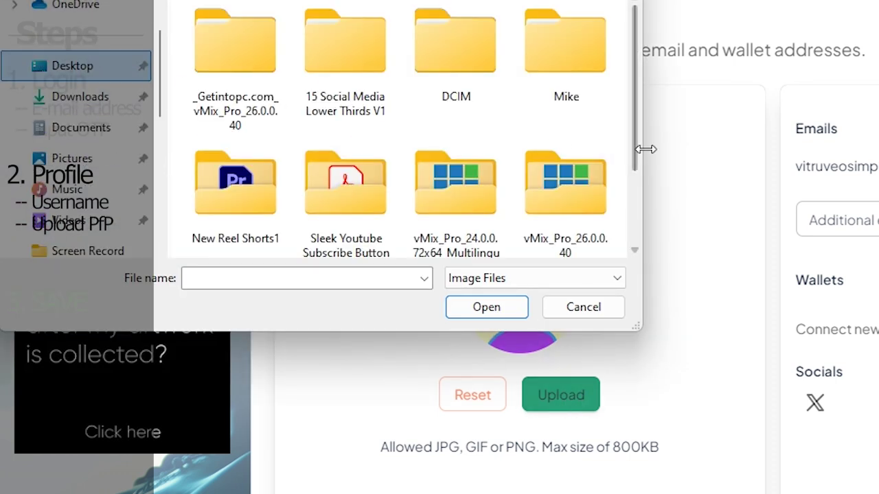
scroll(634, 217, "down", 3)
double_click(338, 199)
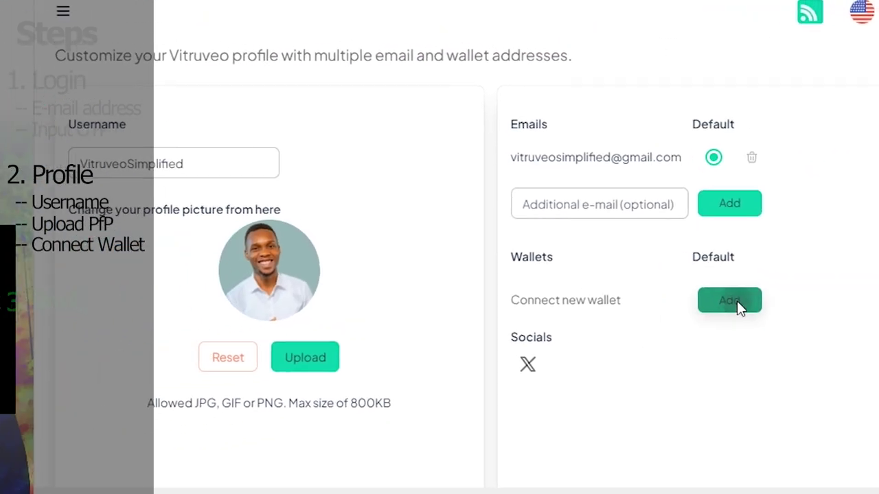
left_click(736, 301)
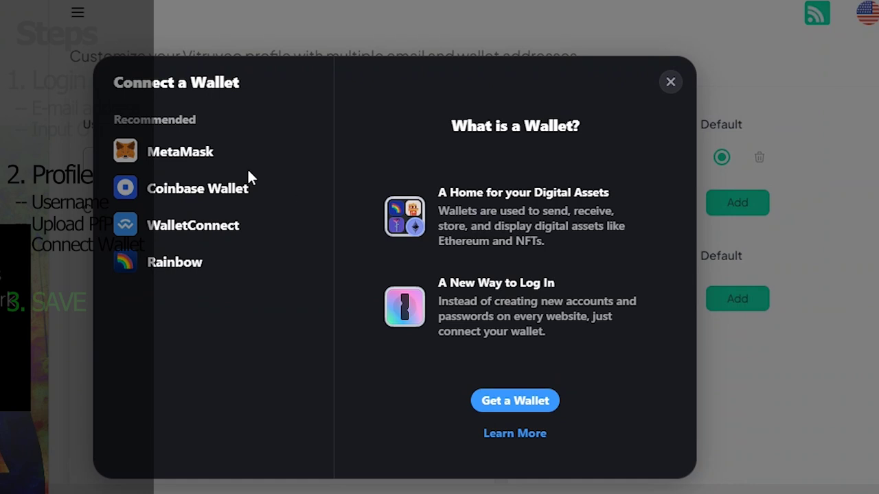
left_click(166, 161)
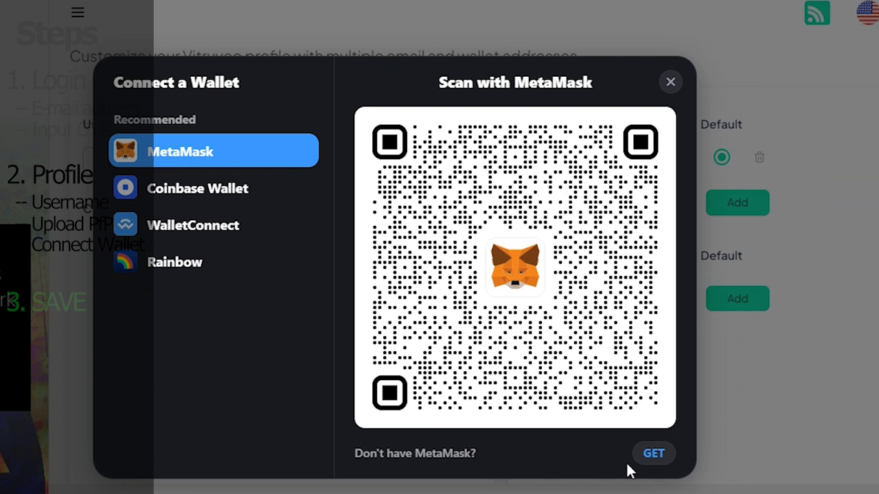
left_click(650, 456)
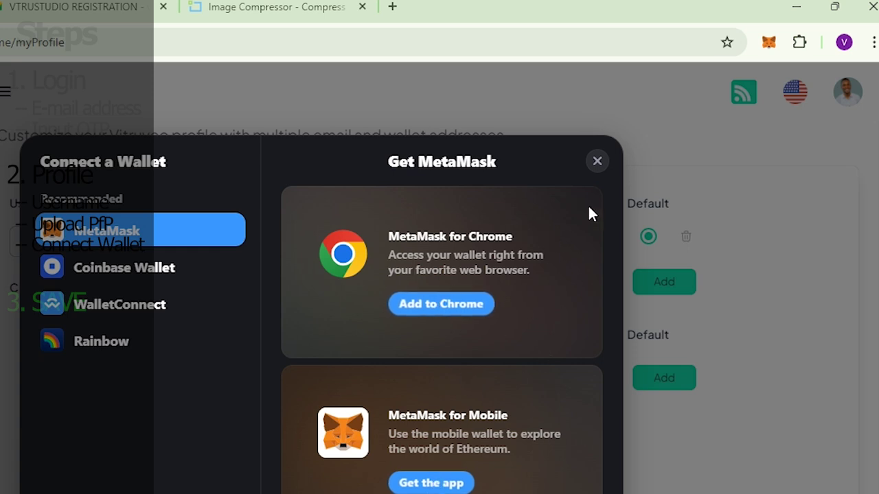
left_click(597, 162)
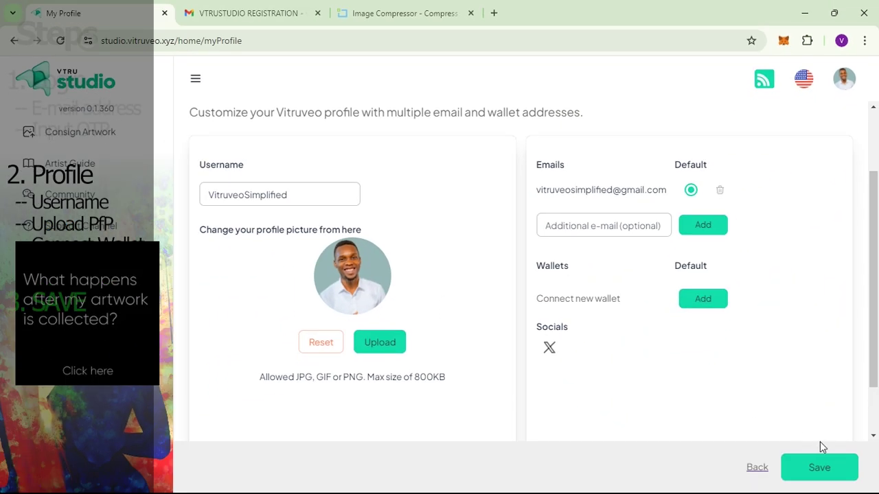
Save the profile changes and log out of the account.
left_click(802, 473)
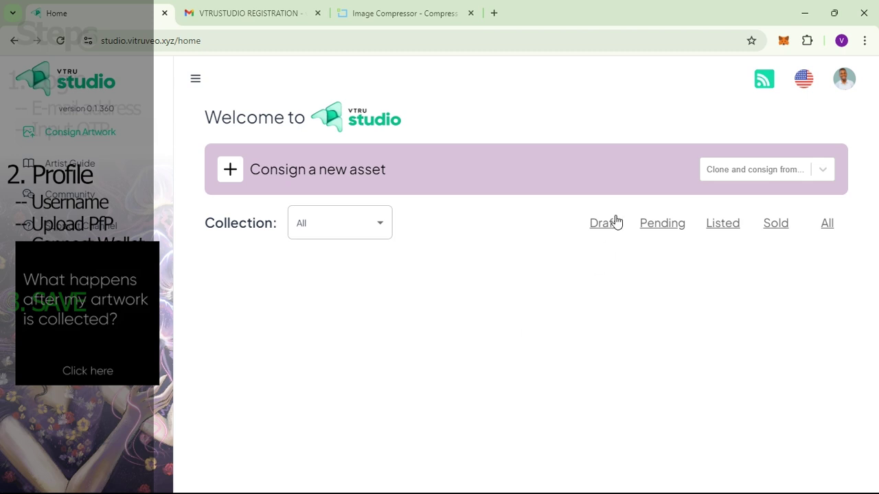
left_click(843, 81)
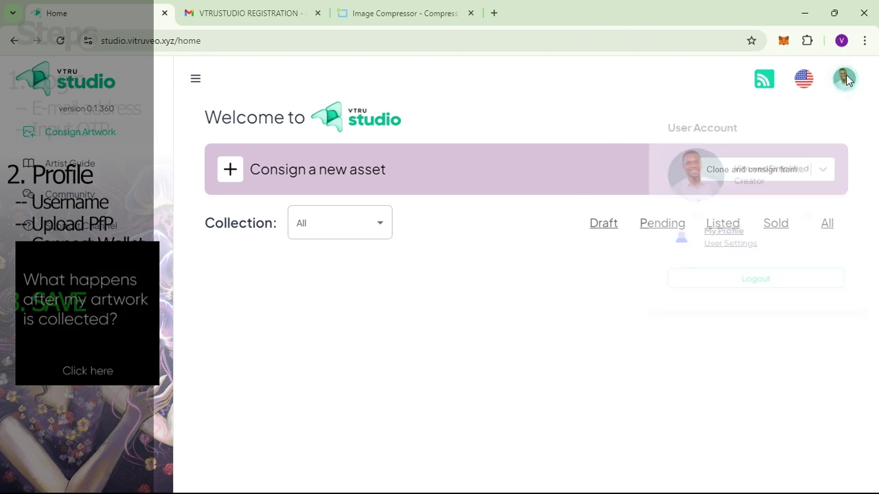
left_click(747, 310)
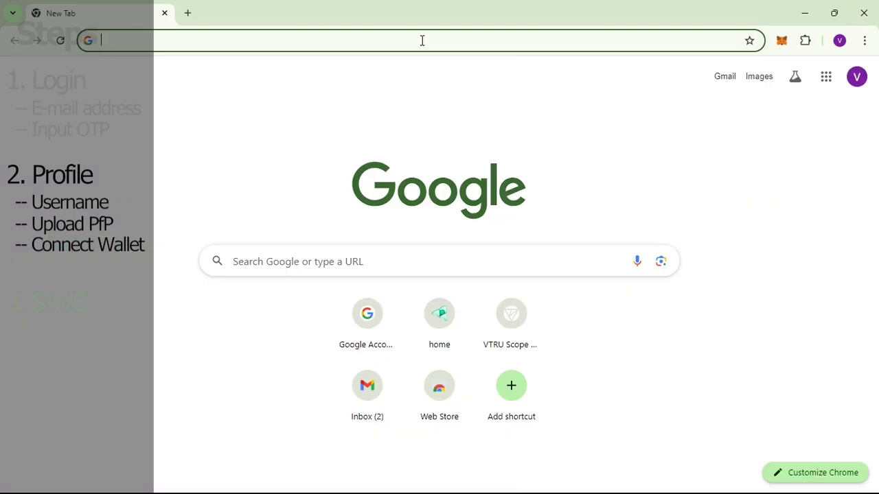
Load studio.vitruveo.xyz in the browser.
left_click(422, 41)
type("st")
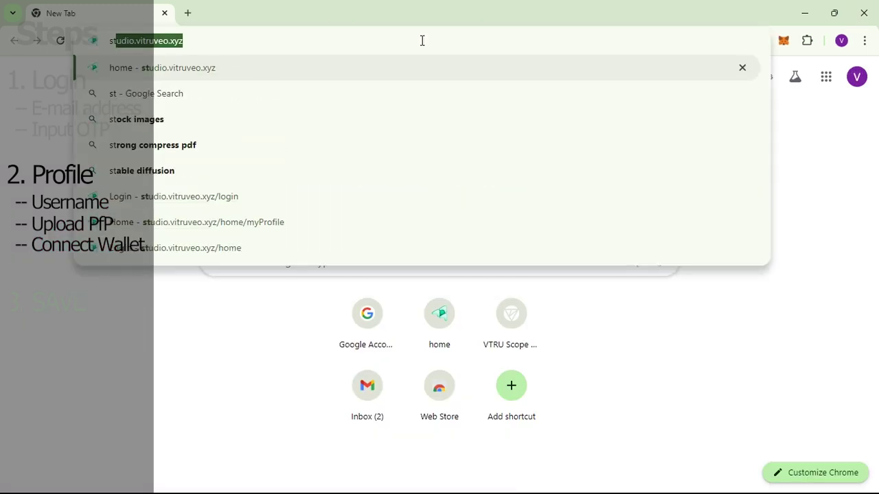
key("Return")
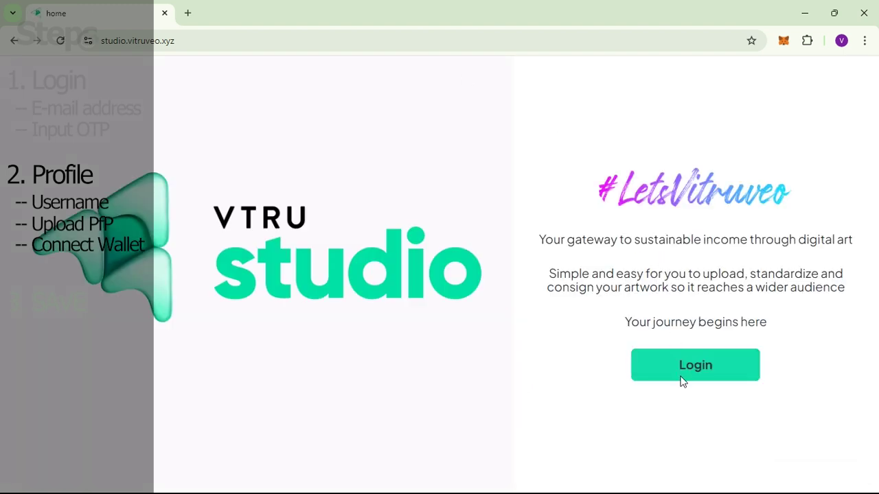
Log in with the saved account e-mail suggestion.
left_click(683, 380)
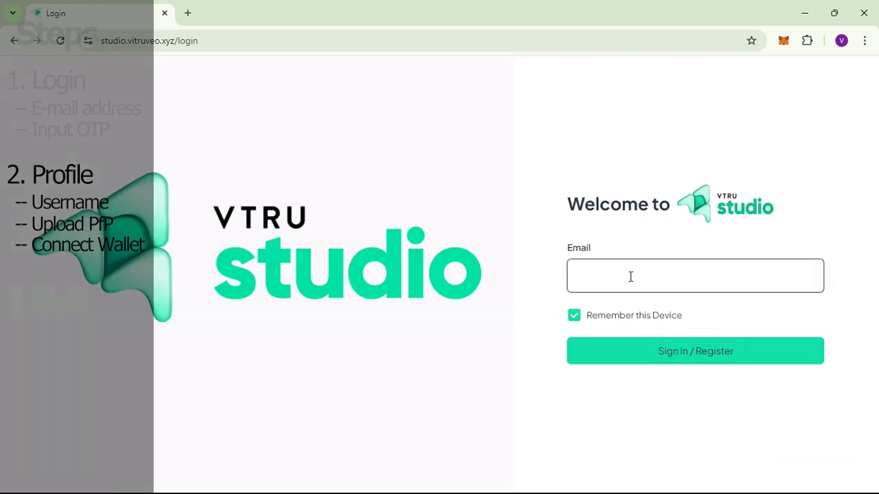
left_click(630, 277)
left_click(683, 319)
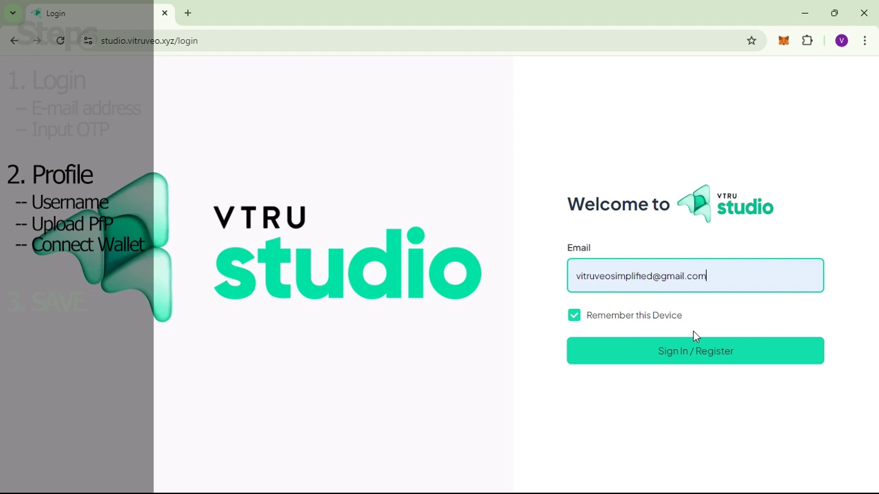
left_click(695, 352)
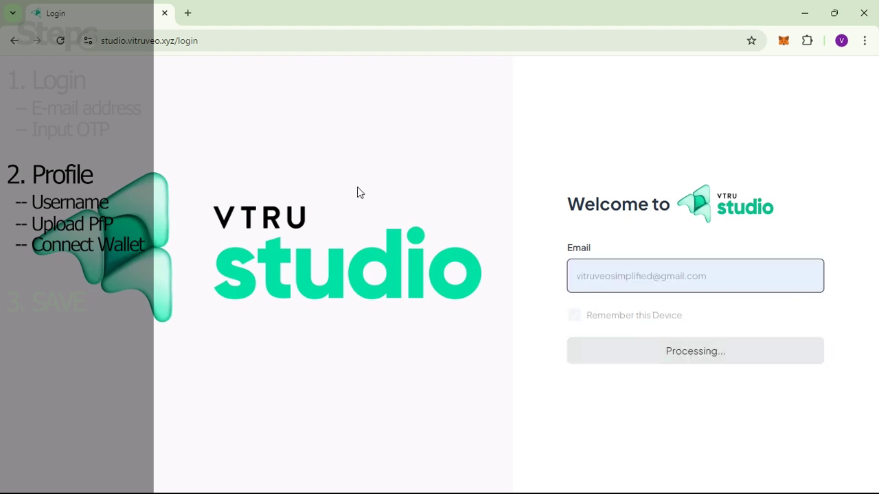
Open the Gmail inbox in a new tab to find the VTRUSTUDIO SIGN IN e-mail.
left_click(188, 13)
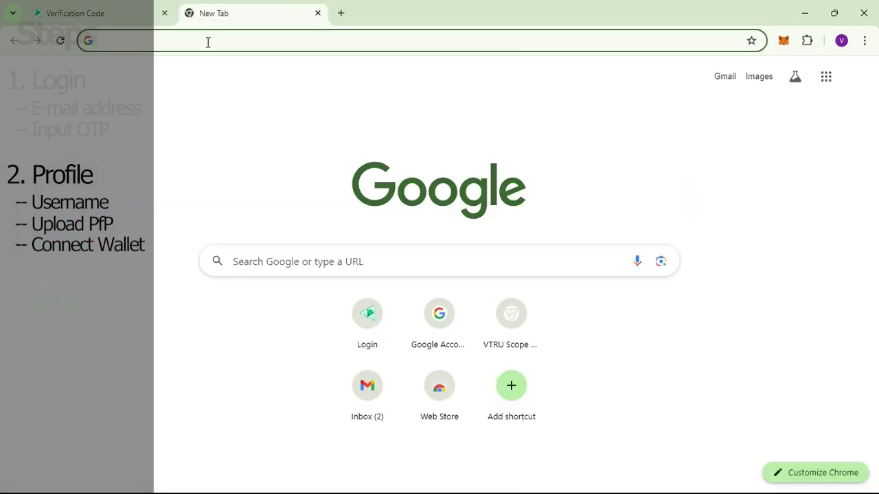
left_click(366, 391)
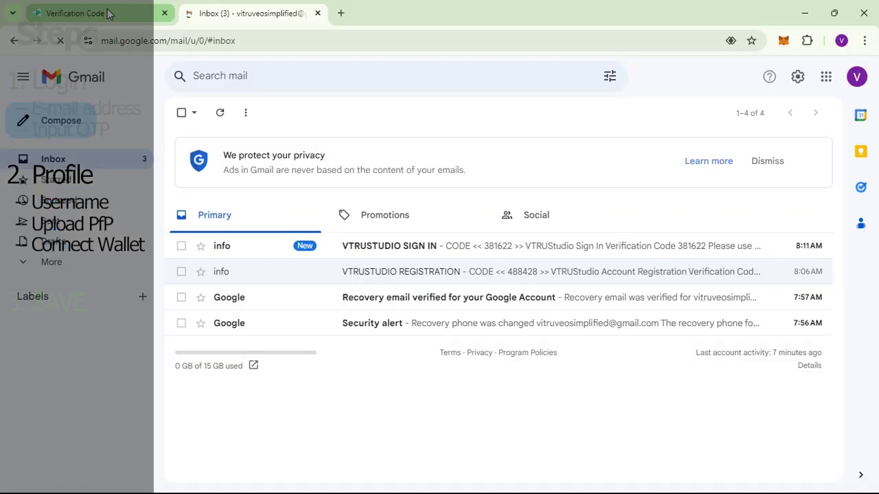
Enter the emailed sign-in code on the Verification Code page.
left_click(108, 14)
left_click(615, 268)
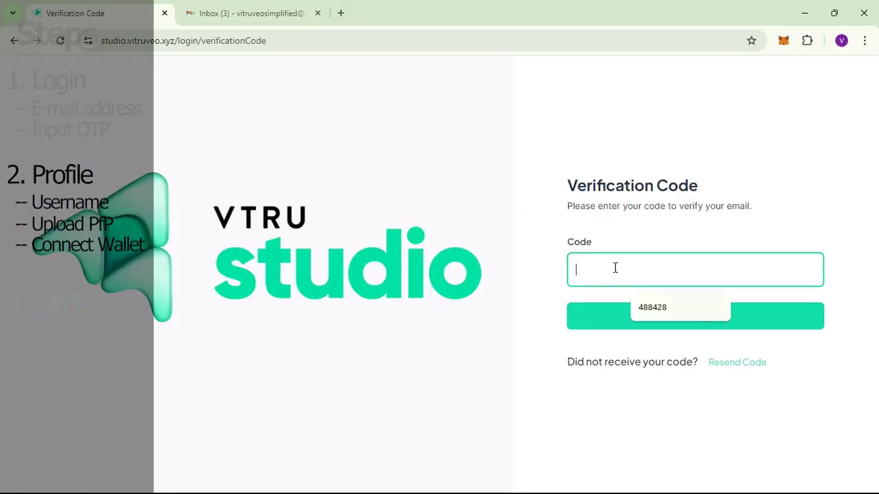
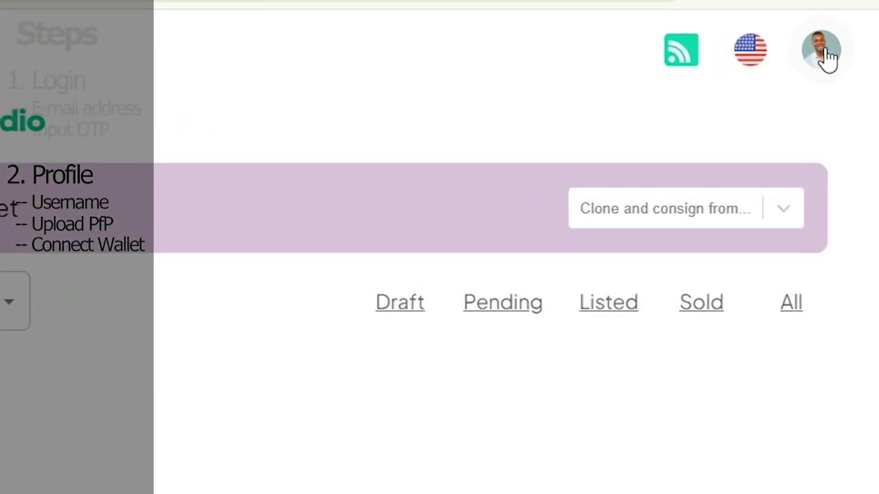
In User Settings, add a wallet and choose MetaMask to connect.
left_click(824, 55)
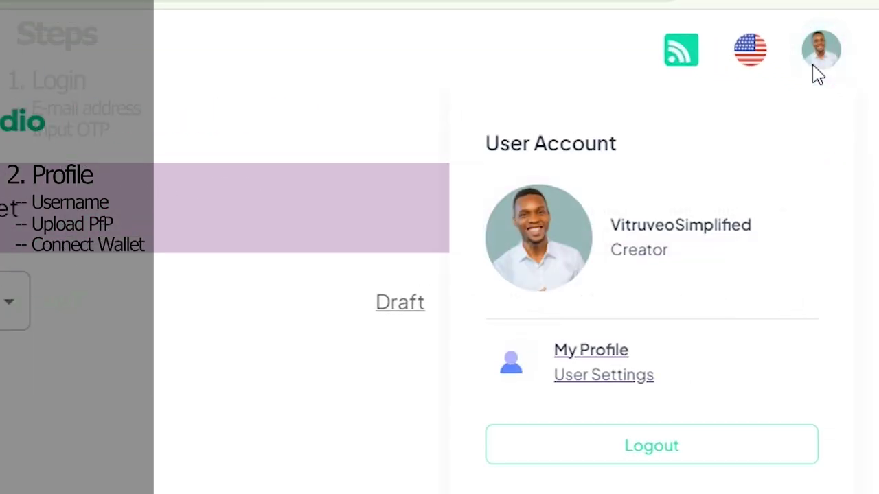
left_click(621, 389)
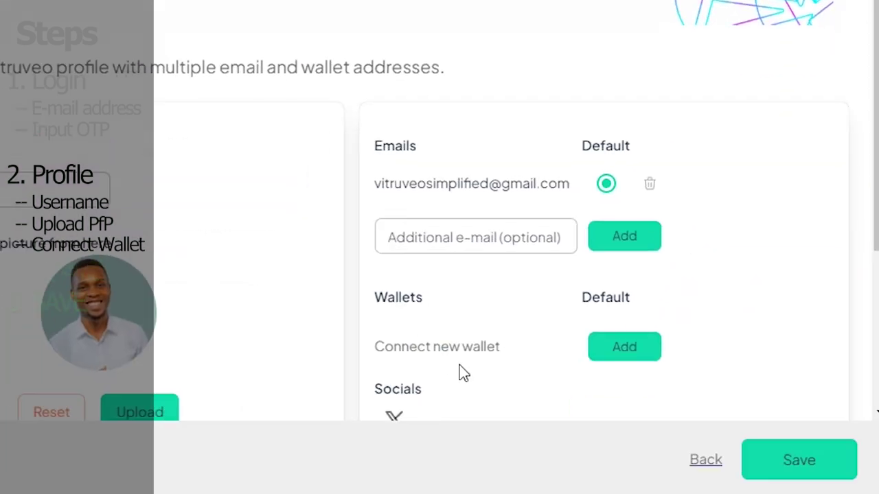
left_click(613, 351)
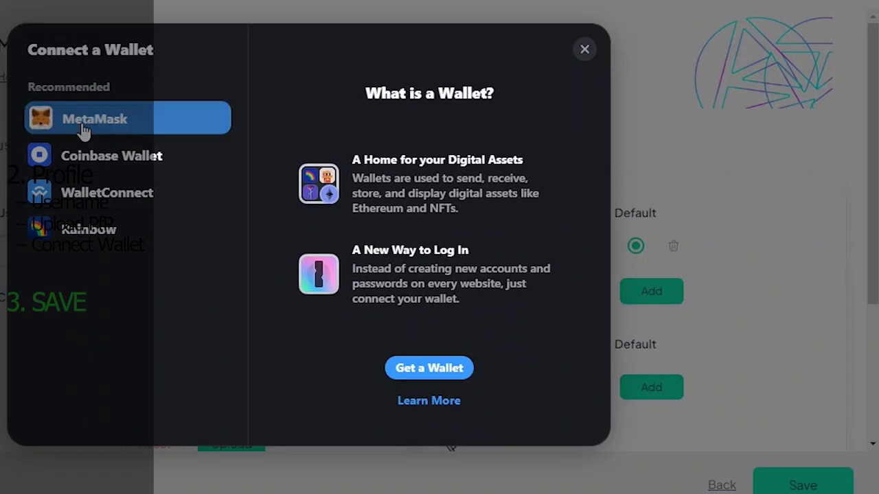
left_click(83, 127)
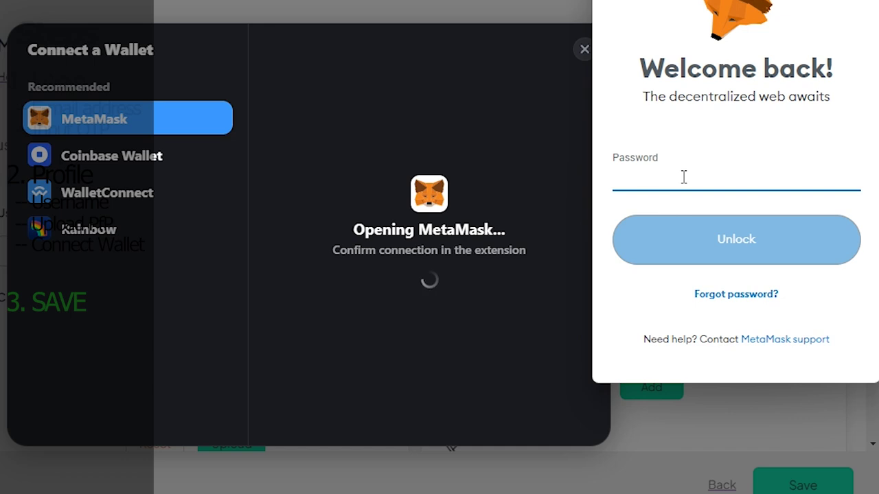
Unlock MetaMask, grant site permission, switch to Vitruveo network, and approve the signature.
type("*****")
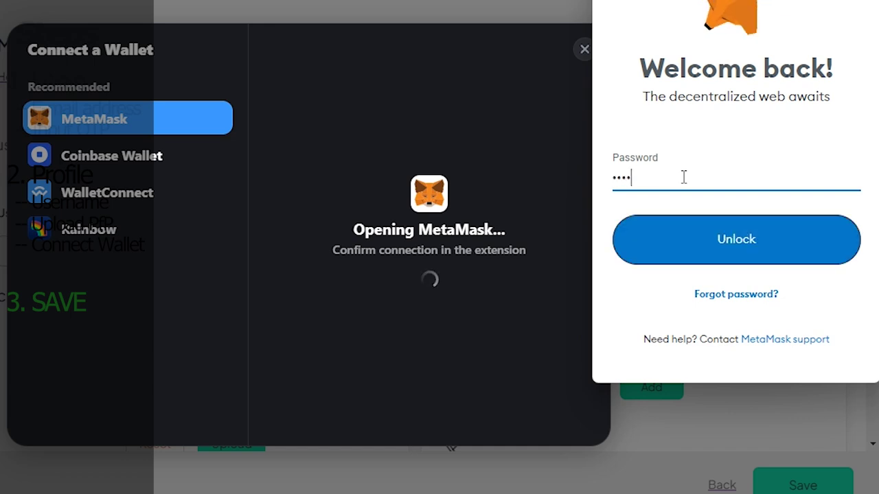
type("******")
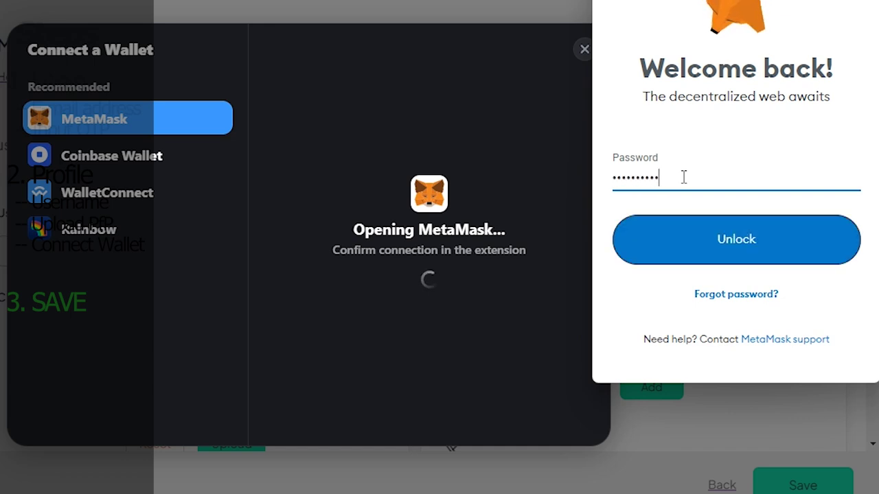
key("Return")
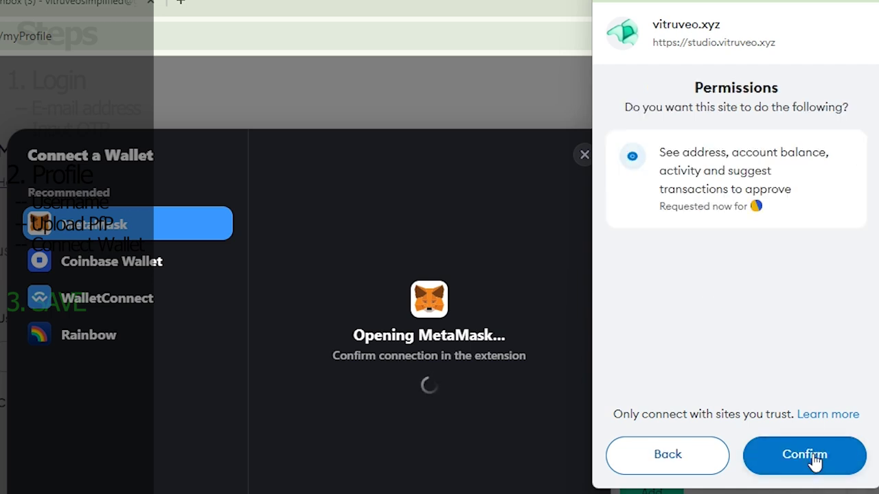
left_click(813, 457)
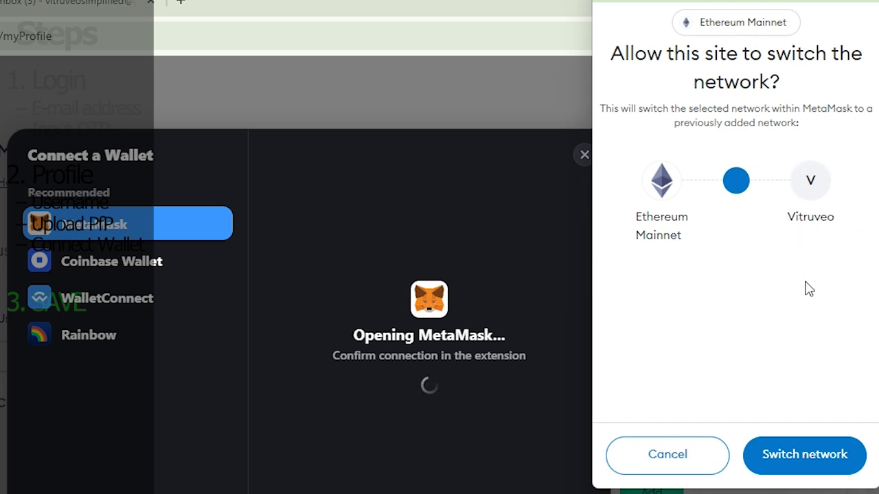
left_click(799, 455)
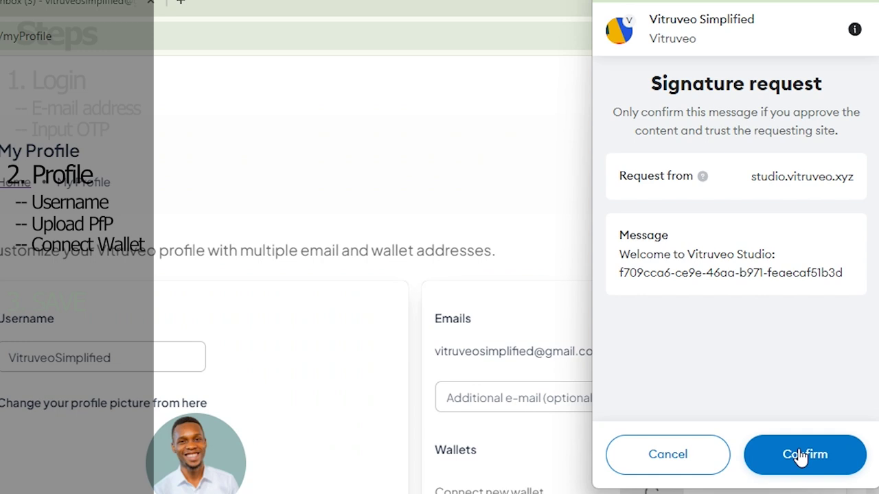
left_click(800, 458)
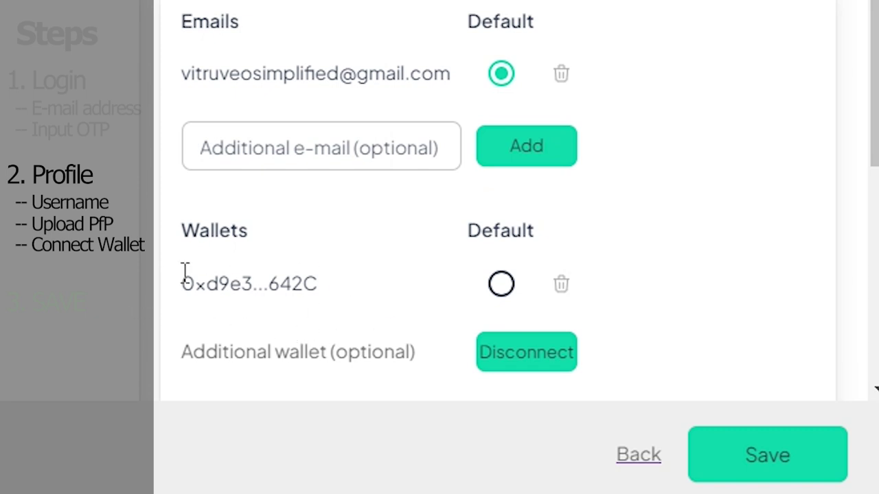
Mark the connected MetaMask wallet as the default and save the profile.
left_click(504, 299)
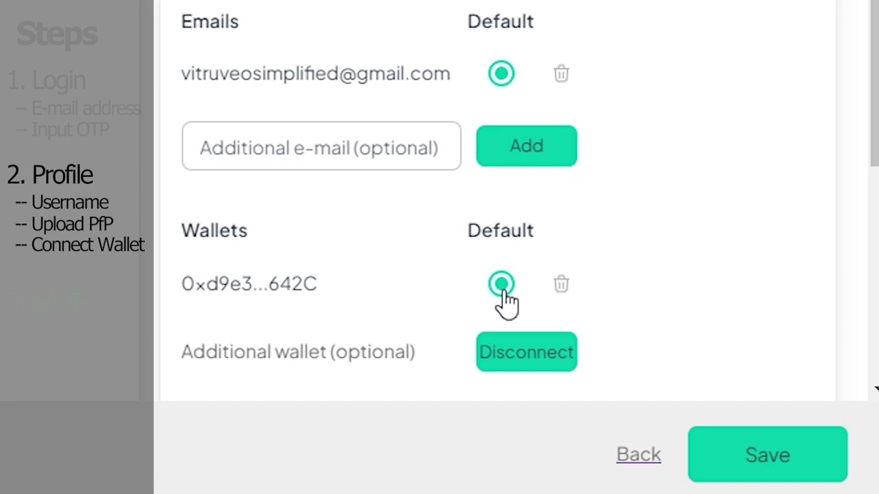
scroll(755, 255, "down", 2)
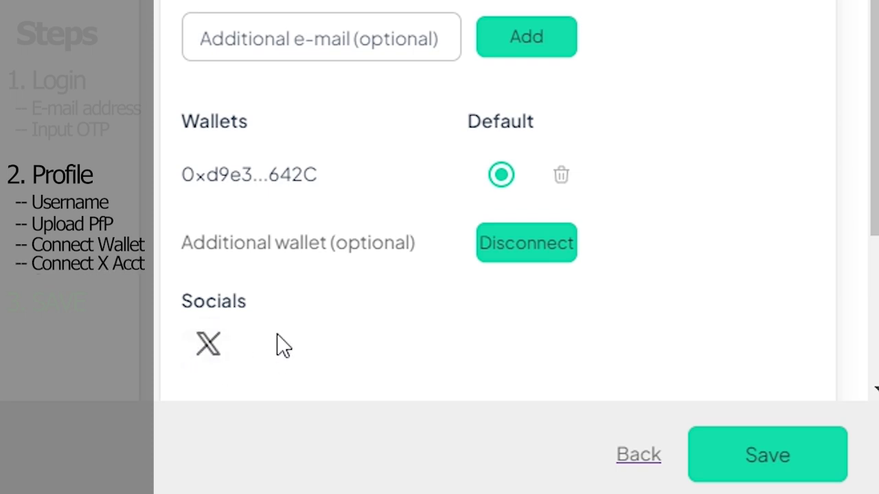
scroll(278, 343, "down", 1)
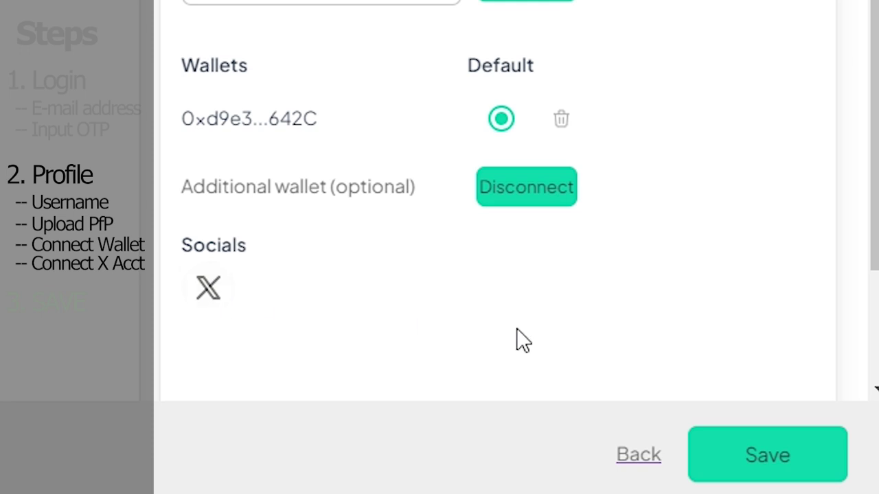
scroll(521, 339, "down", 1)
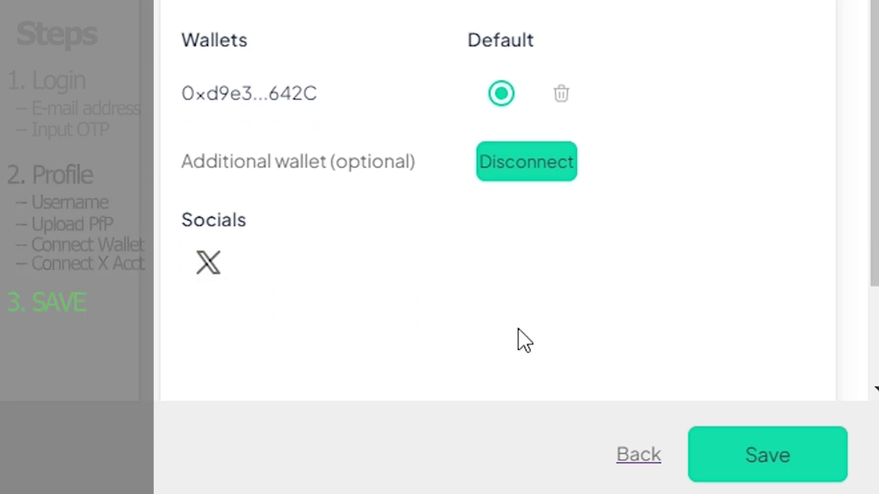
left_click(787, 474)
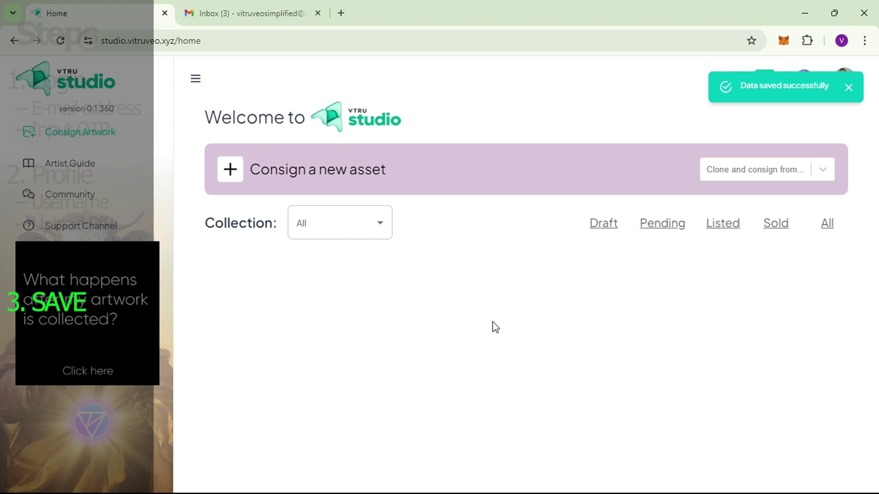